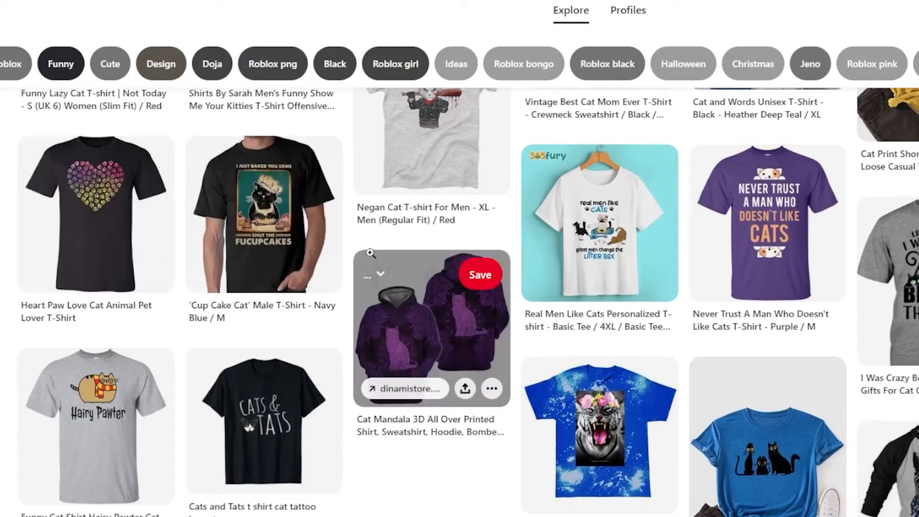
Step: Look through the cat T-shirt results on Pinterest to examine how designs are presented on shirts and hoodies
{"action": "scroll", "coordinate": [649, 247], "scroll_direction": "down", "scroll_amount": 4}
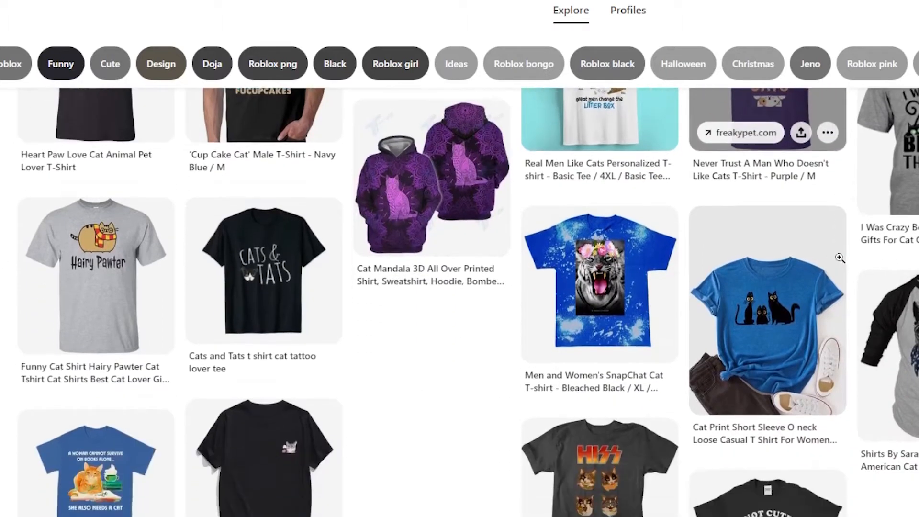
{"action": "scroll", "coordinate": [598, 245], "scroll_direction": "down", "scroll_amount": 4}
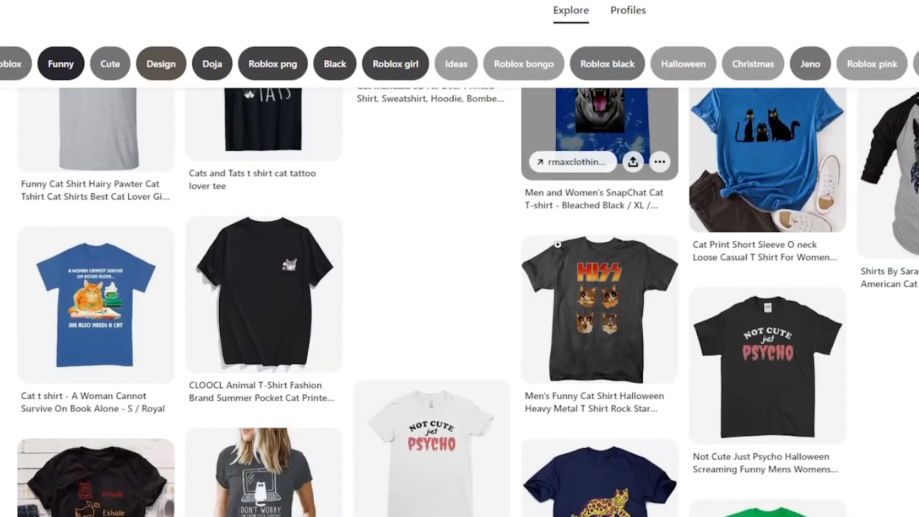
{"action": "scroll", "coordinate": [549, 244], "scroll_direction": "down", "scroll_amount": 4}
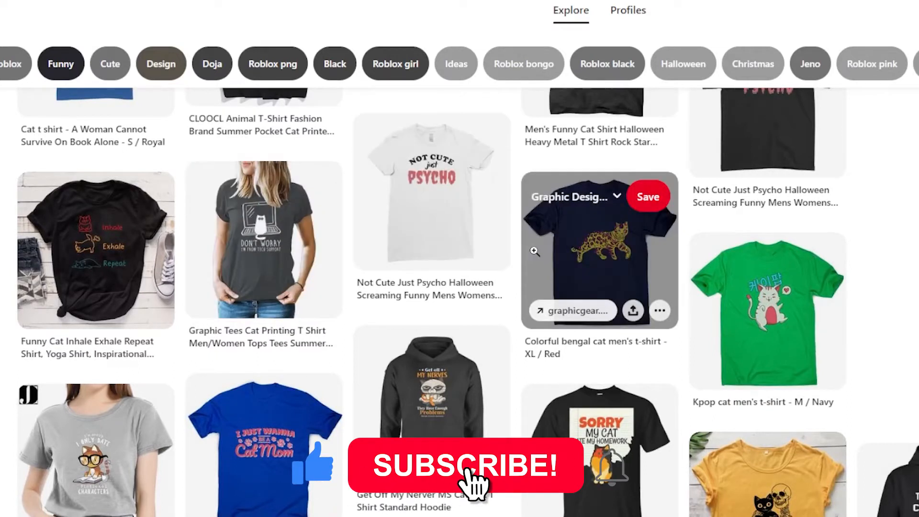
{"action": "scroll", "coordinate": [534, 251], "scroll_direction": "down", "scroll_amount": 4}
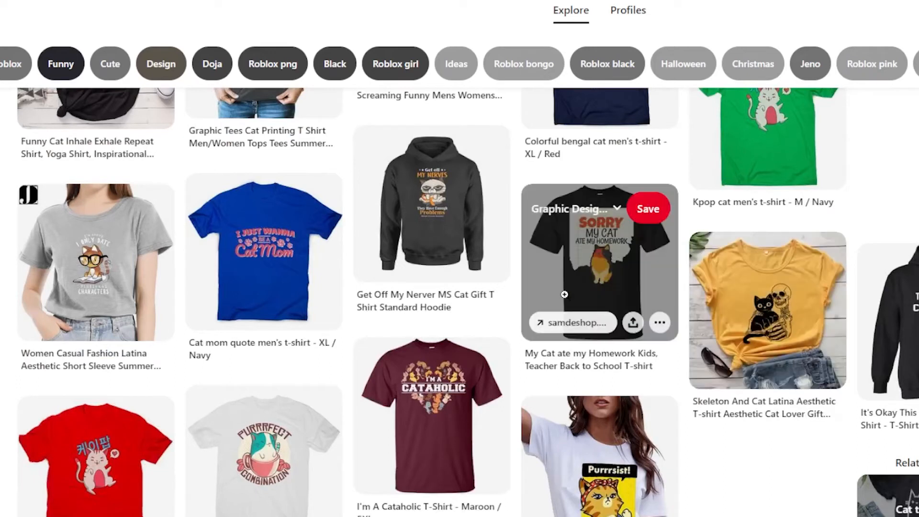
{"action": "scroll", "coordinate": [565, 295], "scroll_direction": "down", "scroll_amount": 3}
{"action": "scroll", "coordinate": [565, 295], "scroll_direction": "down", "scroll_amount": 5}
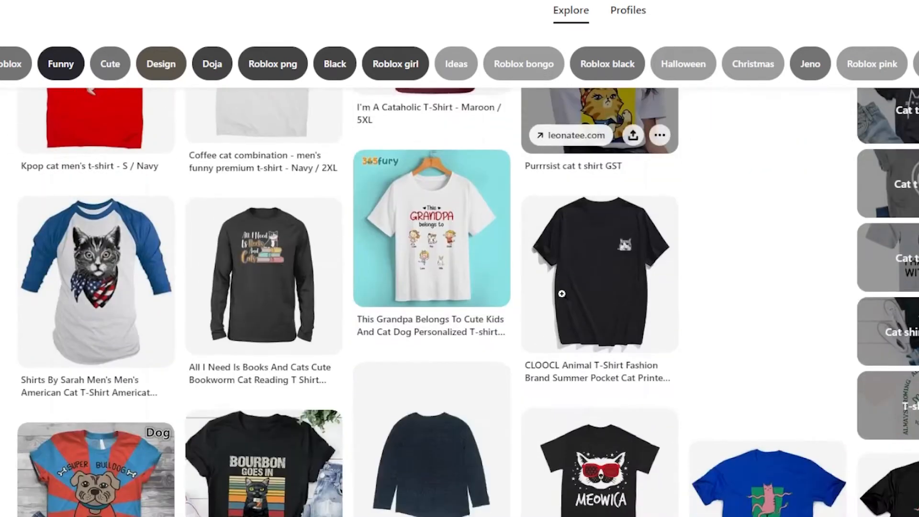
{"action": "scroll", "coordinate": [596, 244], "scroll_direction": "down", "scroll_amount": 4}
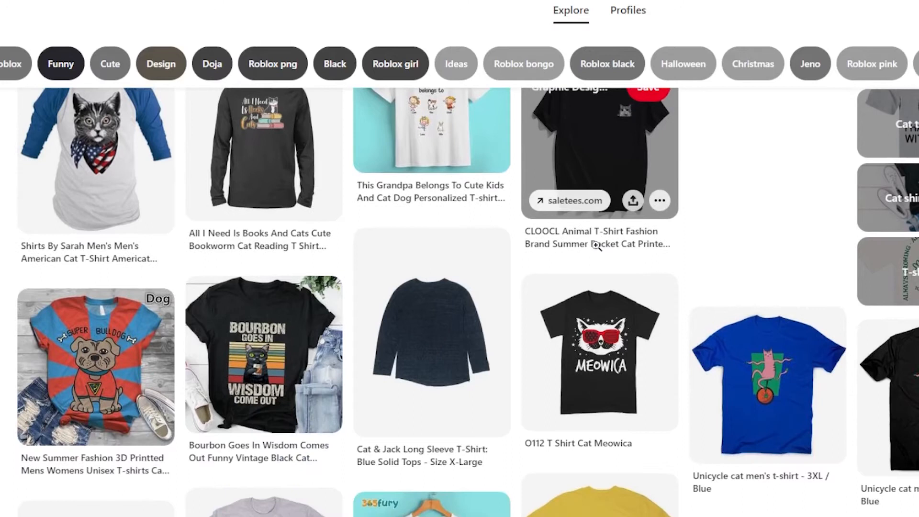
{"action": "scroll", "coordinate": [595, 244], "scroll_direction": "down", "scroll_amount": 4}
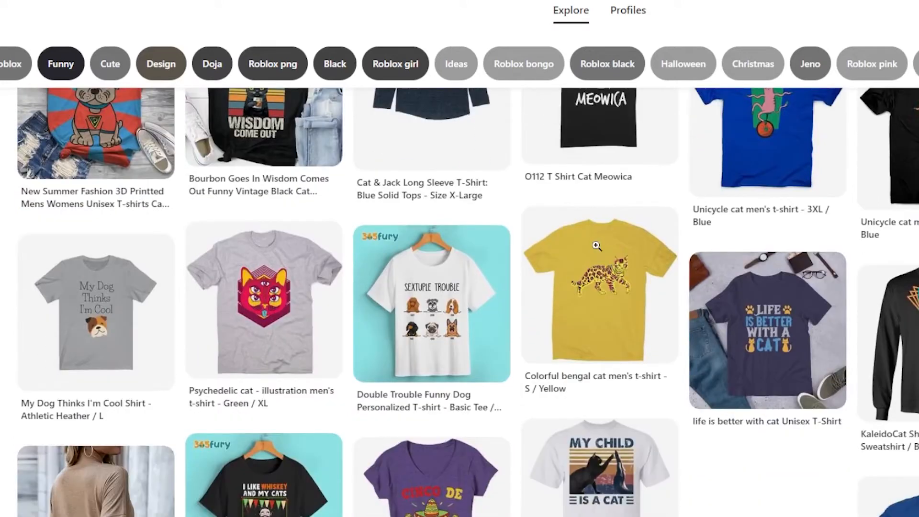
{"action": "scroll", "coordinate": [596, 246], "scroll_direction": "down", "scroll_amount": 3}
{"action": "scroll", "coordinate": [596, 245], "scroll_direction": "down", "scroll_amount": 4}
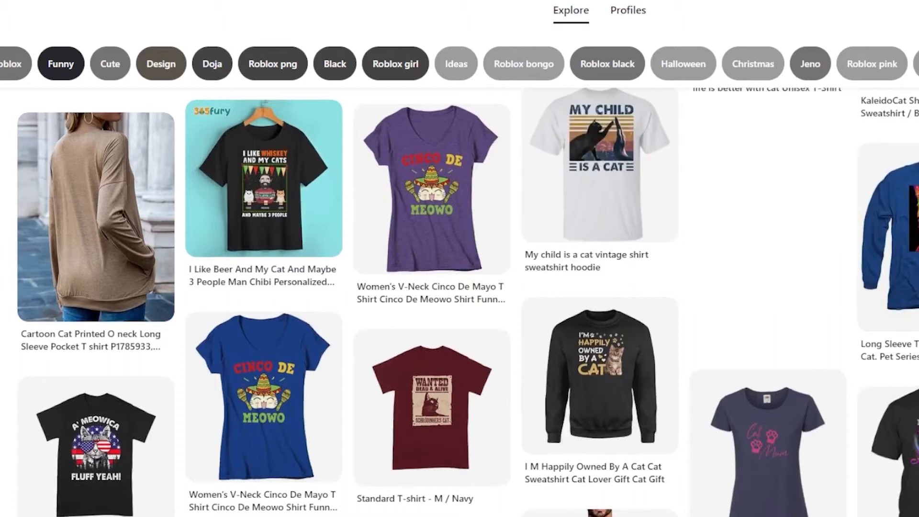
{"action": "scroll", "coordinate": [576, 215], "scroll_direction": "down", "scroll_amount": 4}
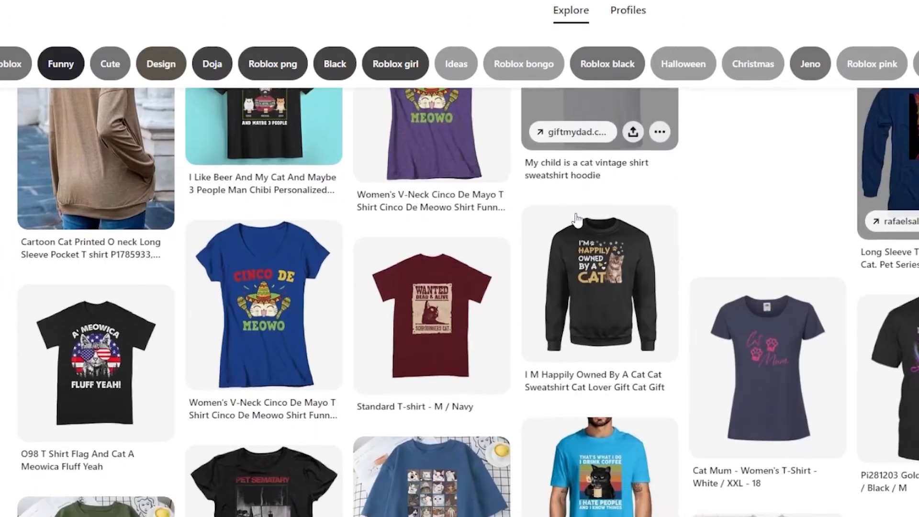
{"action": "scroll", "coordinate": [514, 213], "scroll_direction": "down", "scroll_amount": 1}
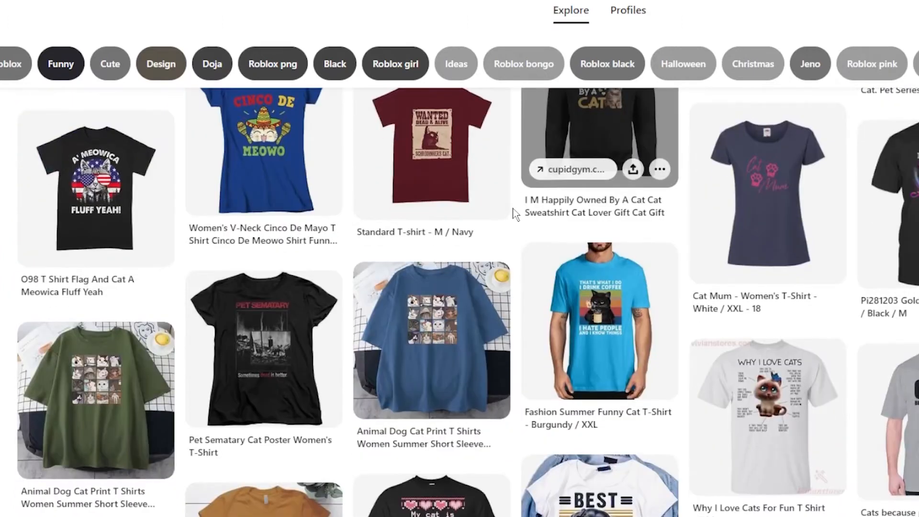
{"action": "scroll", "coordinate": [515, 213], "scroll_direction": "down", "scroll_amount": 2}
{"action": "scroll", "coordinate": [515, 214], "scroll_direction": "down", "scroll_amount": 2}
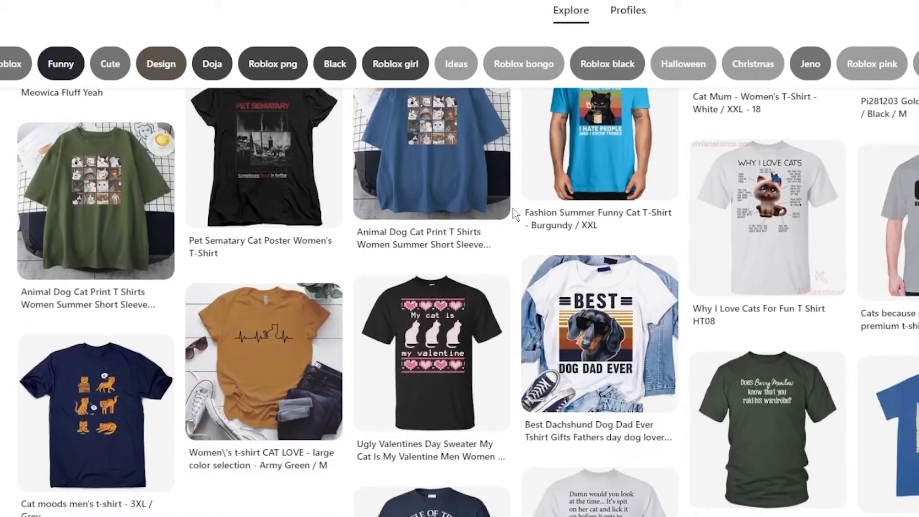
{"action": "scroll", "coordinate": [515, 213], "scroll_direction": "down", "scroll_amount": 1}
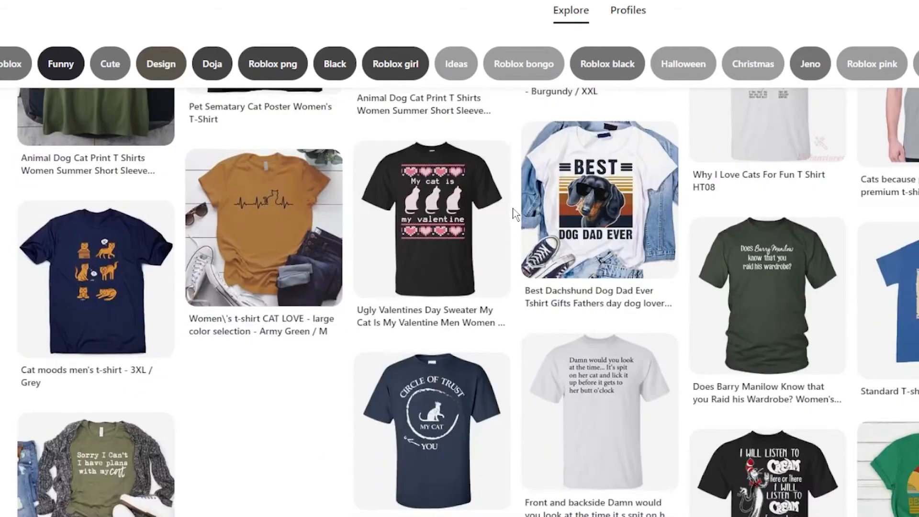
{"action": "scroll", "coordinate": [514, 213], "scroll_direction": "down", "scroll_amount": 1}
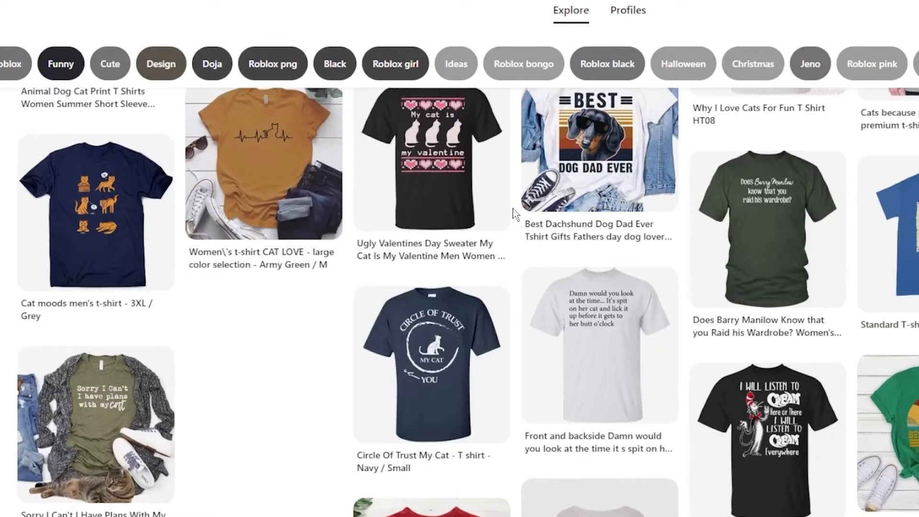
{"action": "scroll", "coordinate": [514, 214], "scroll_direction": "down", "scroll_amount": 2}
{"action": "scroll", "coordinate": [514, 214], "scroll_direction": "down", "scroll_amount": 2}
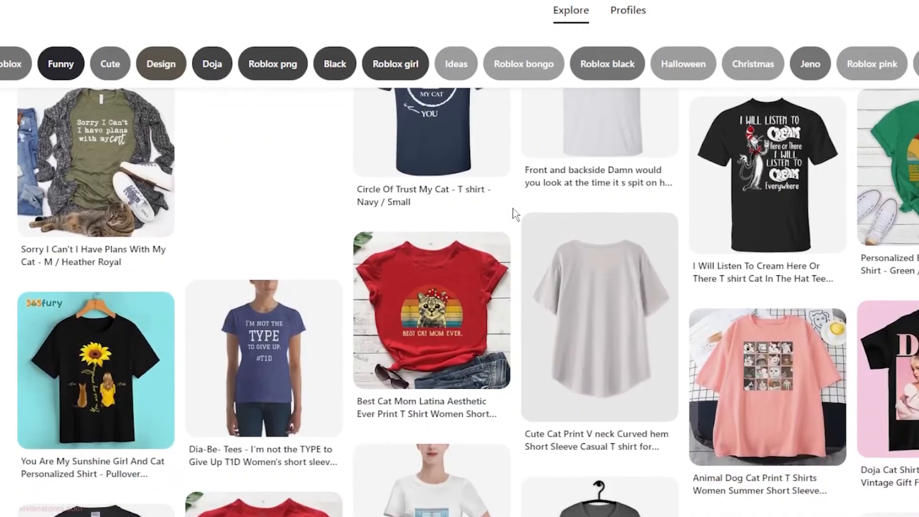
{"action": "scroll", "coordinate": [515, 214], "scroll_direction": "down", "scroll_amount": 2}
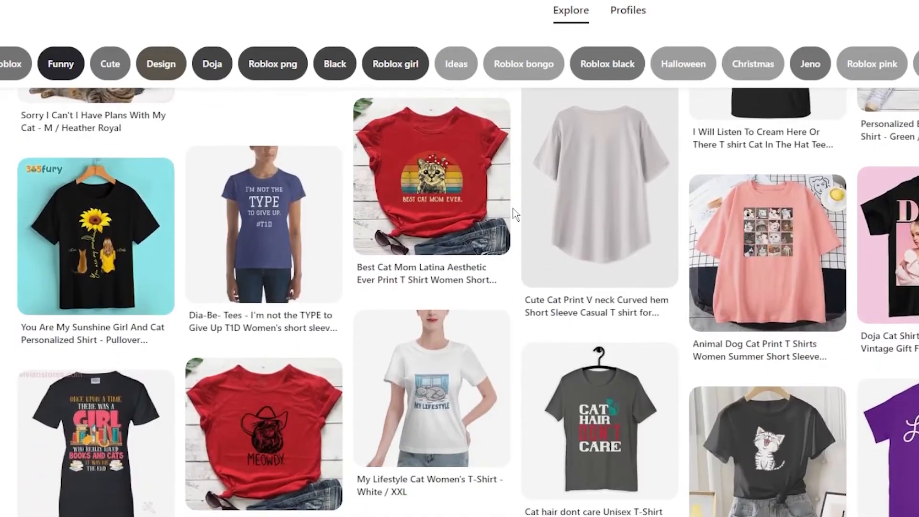
{"action": "scroll", "coordinate": [514, 214], "scroll_direction": "down", "scroll_amount": 1}
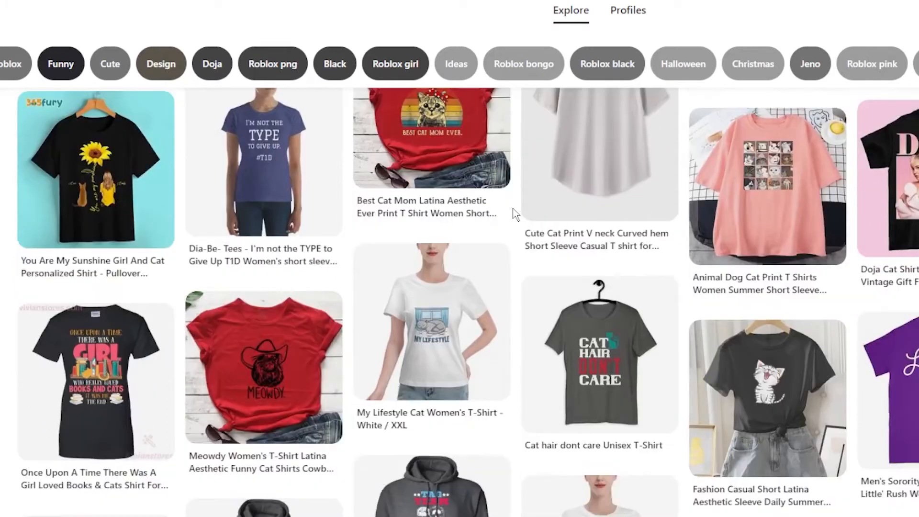
{"action": "scroll", "coordinate": [515, 214], "scroll_direction": "down", "scroll_amount": 3}
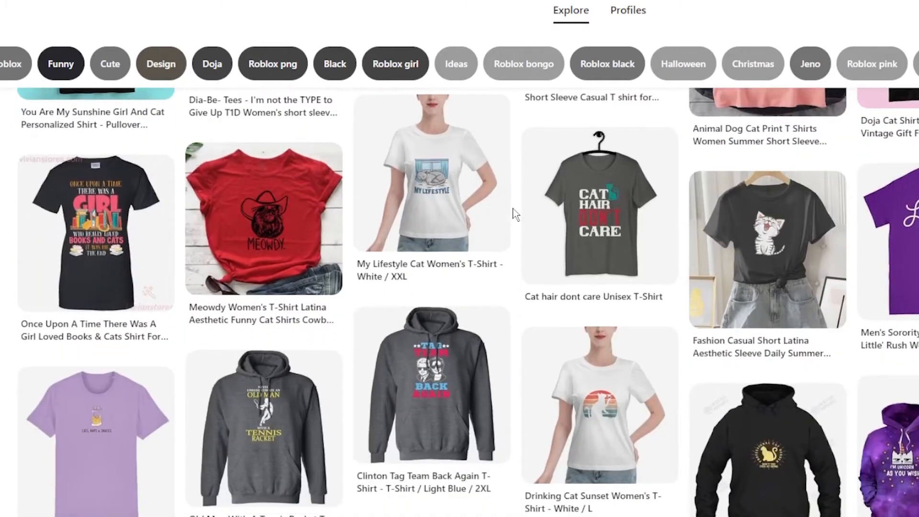
{"action": "scroll", "coordinate": [514, 213], "scroll_direction": "down", "scroll_amount": 2}
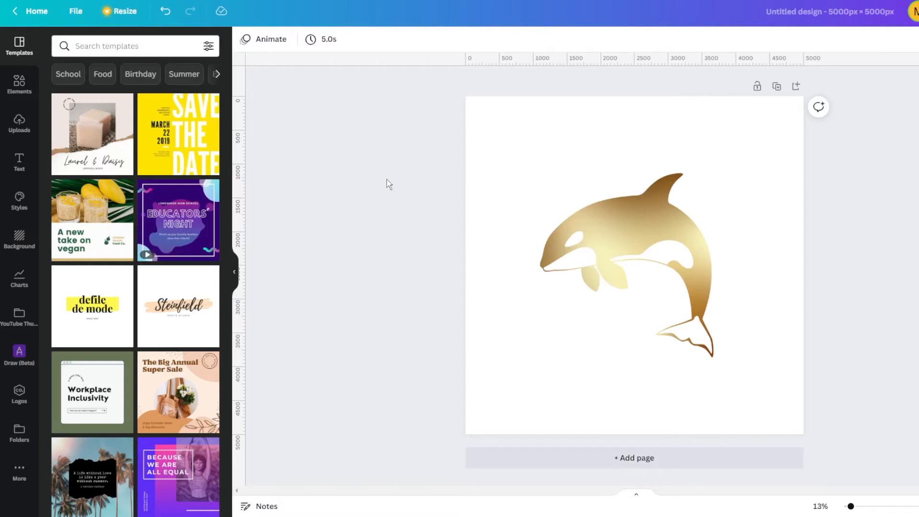
Step: In Canva, open the full Smartmockups collection for the golden orca image on the page
{"action": "left_click", "coordinate": [588, 210]}
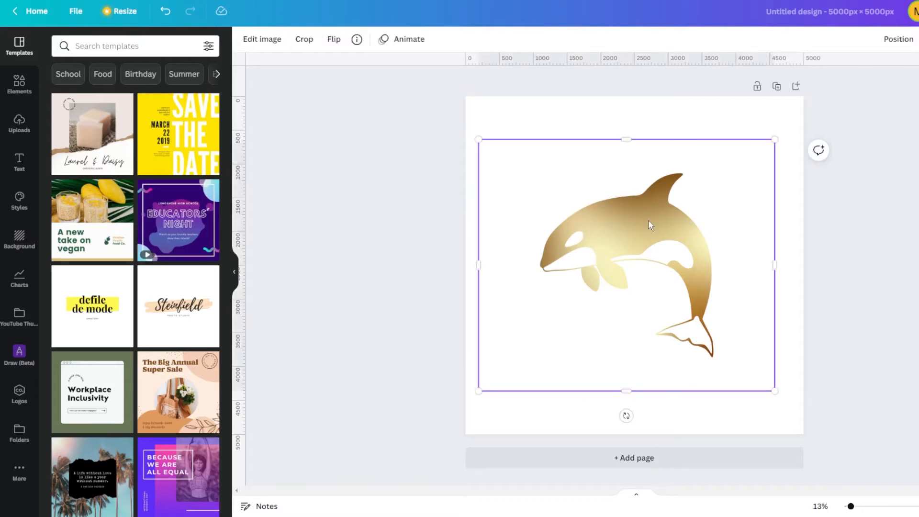
{"action": "left_click", "coordinate": [259, 43]}
{"action": "scroll", "coordinate": [149, 158], "scroll_direction": "down", "scroll_amount": 6}
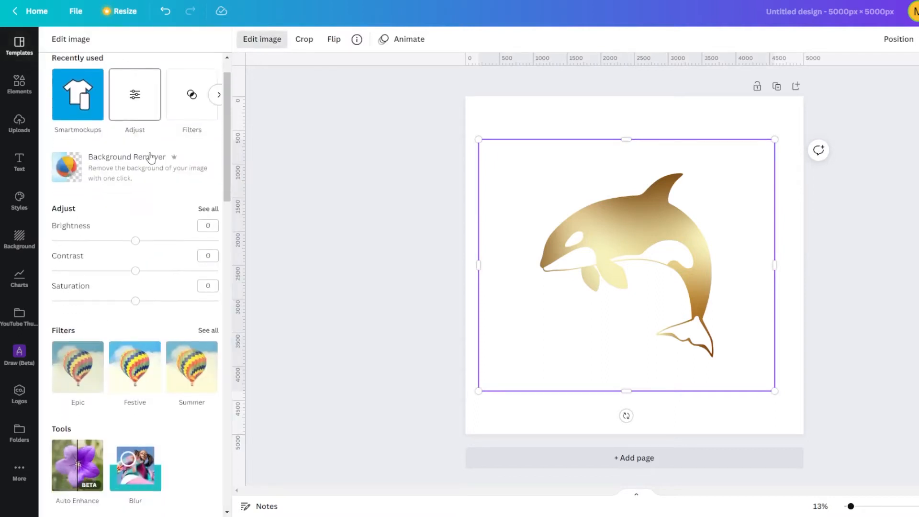
{"action": "scroll", "coordinate": [151, 158], "scroll_direction": "down", "scroll_amount": 3}
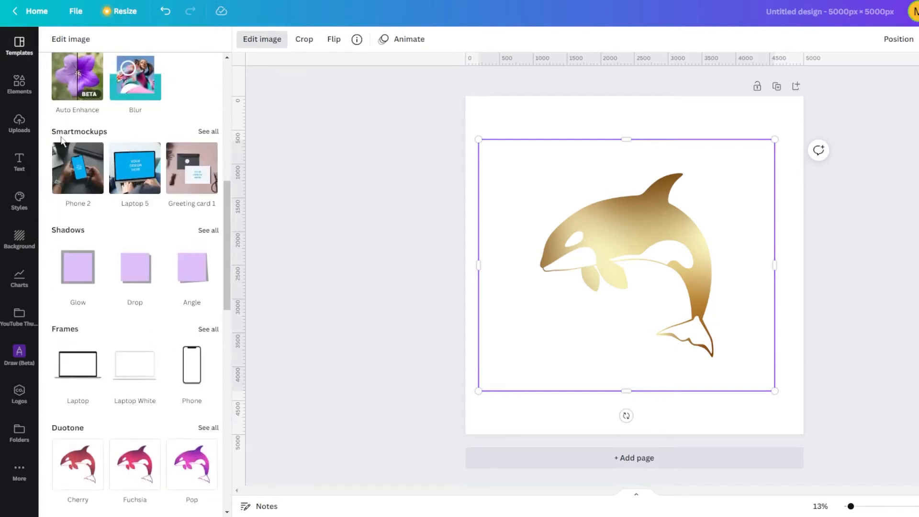
{"action": "left_click", "coordinate": [202, 137]}
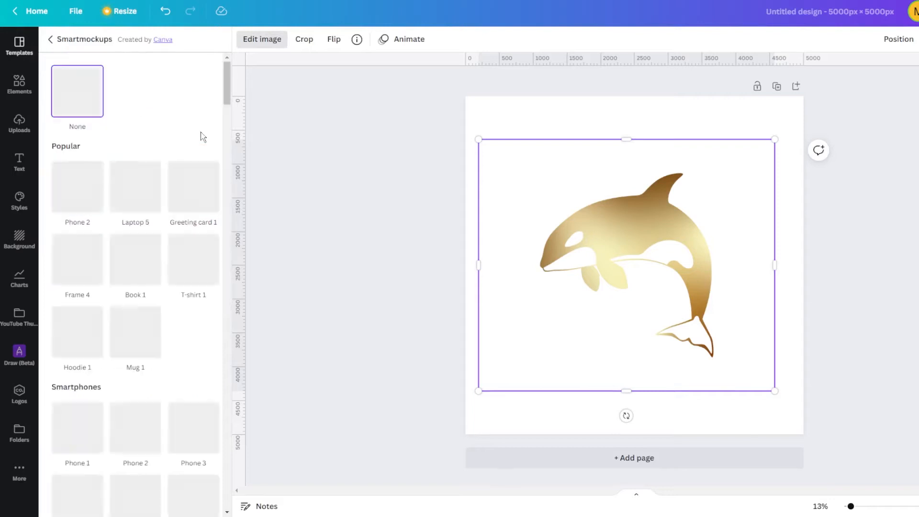
Step: Put the orca design on the T-shirt 13 mockup, the woman against a pink background
{"action": "scroll", "coordinate": [161, 170], "scroll_direction": "down", "scroll_amount": 6}
{"action": "scroll", "coordinate": [160, 167], "scroll_direction": "down", "scroll_amount": 15}
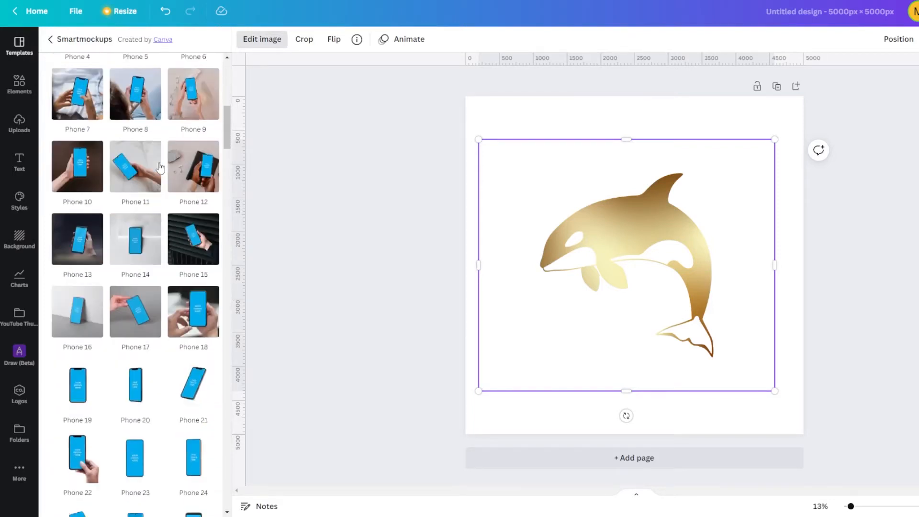
{"action": "scroll", "coordinate": [160, 167], "scroll_direction": "down", "scroll_amount": 15}
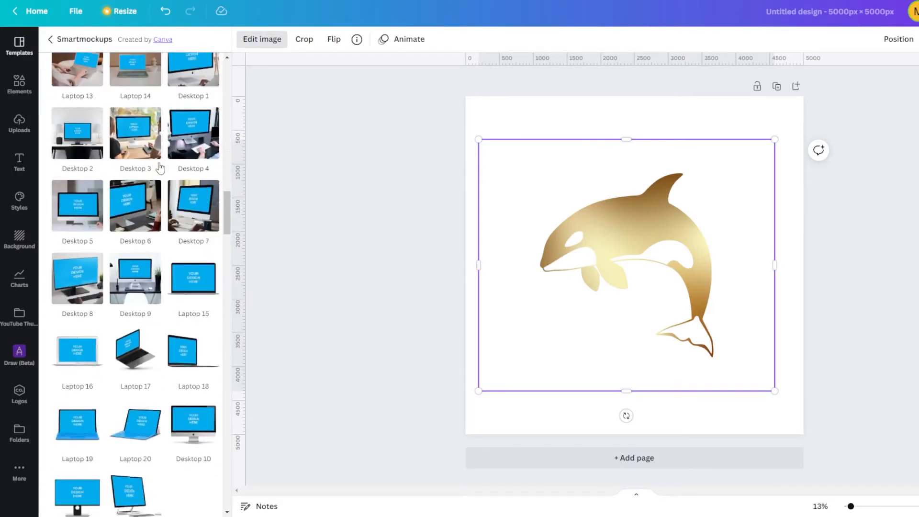
{"action": "scroll", "coordinate": [139, 185], "scroll_direction": "down", "scroll_amount": 15}
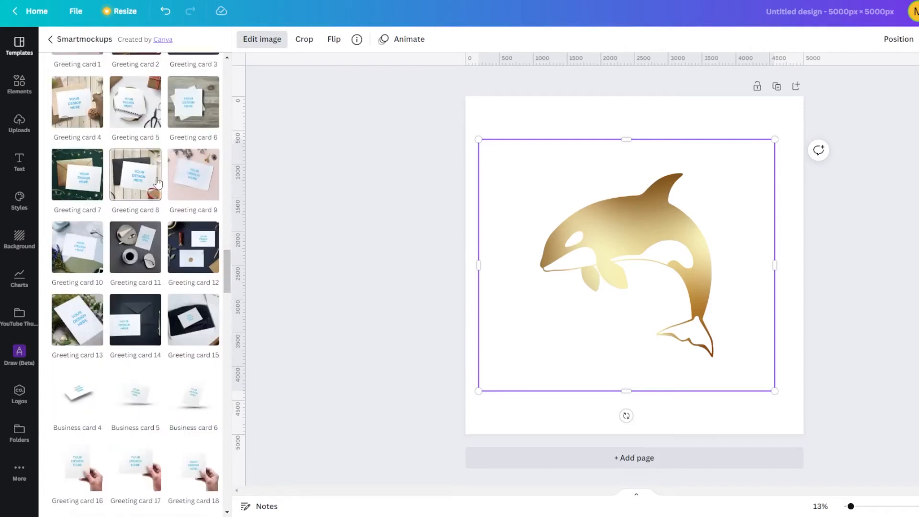
{"action": "scroll", "coordinate": [161, 181], "scroll_direction": "down", "scroll_amount": 15}
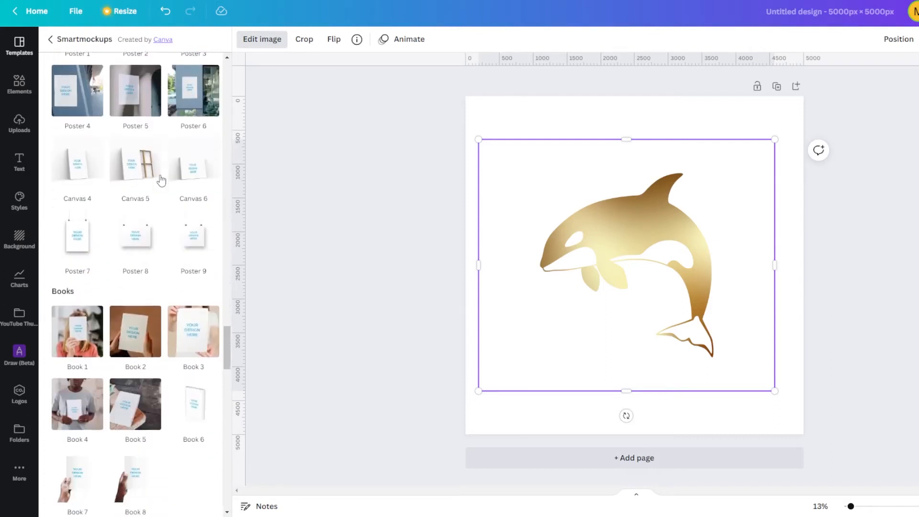
{"action": "scroll", "coordinate": [160, 180], "scroll_direction": "down", "scroll_amount": 1}
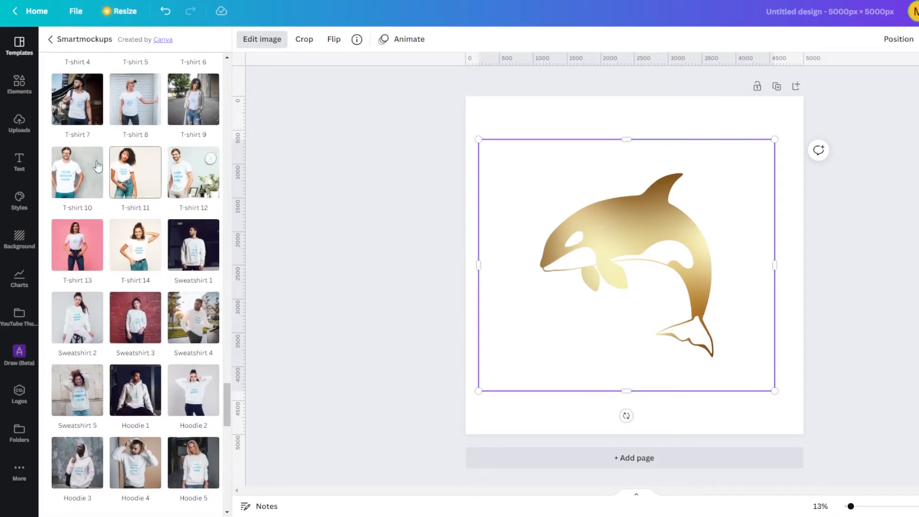
{"action": "left_click", "coordinate": [77, 243]}
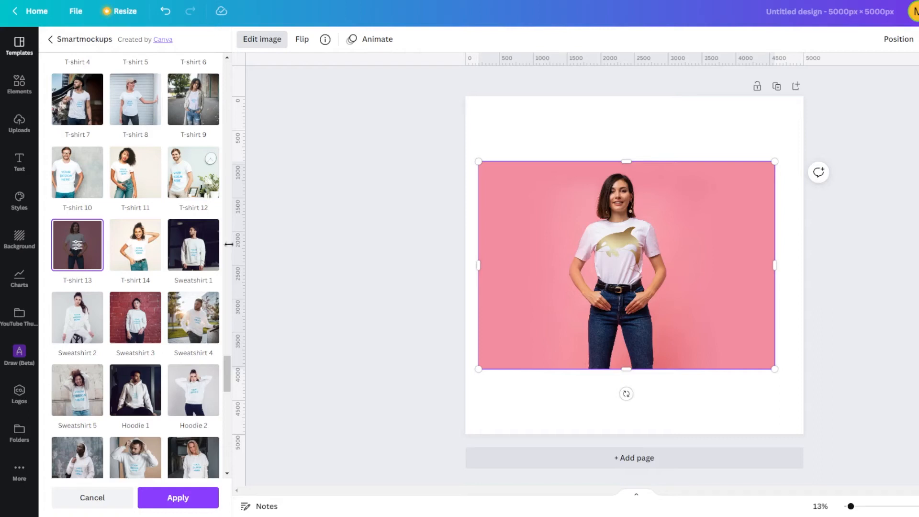
Step: Set the T-shirt mockup's crop to Custom, with the design's horizontal position at 36 and size at 69
{"action": "left_click", "coordinate": [77, 245]}
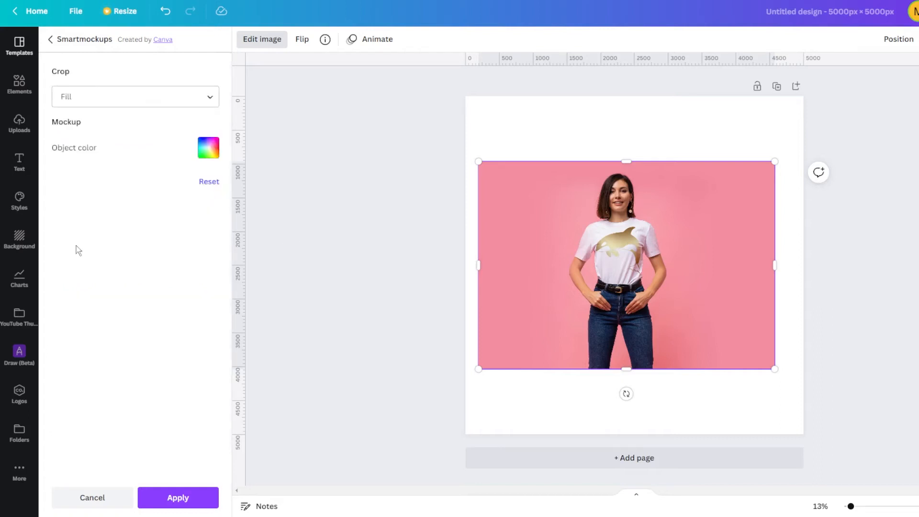
{"action": "left_click", "coordinate": [196, 104]}
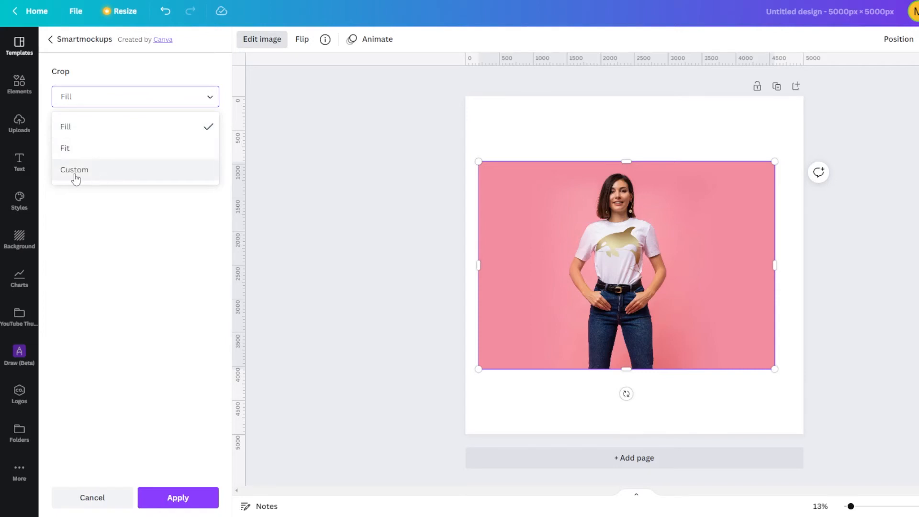
{"action": "left_click", "coordinate": [101, 179]}
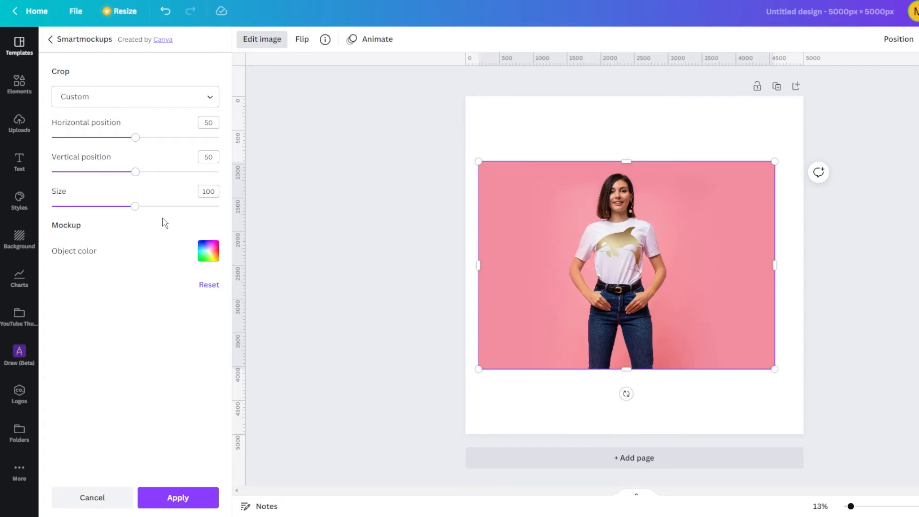
{"action": "left_click_drag", "start_coordinate": [134, 207], "coordinate": [104, 208]}
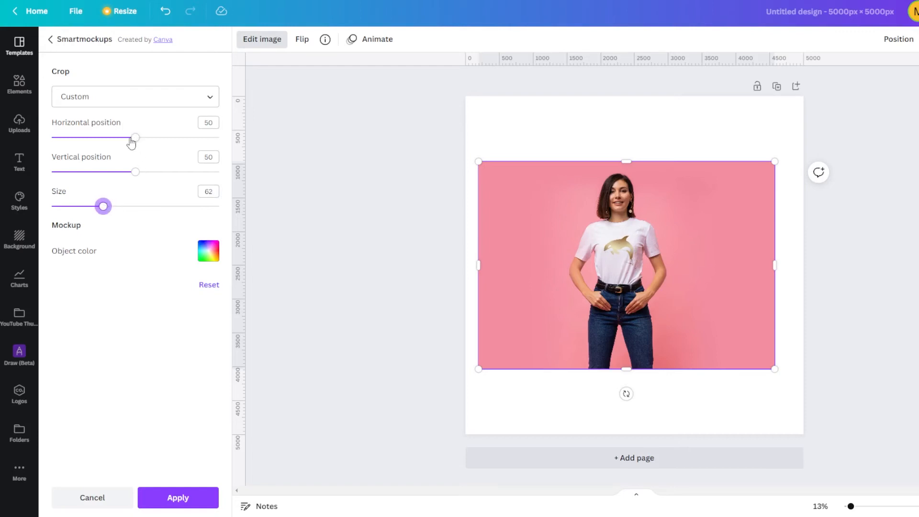
{"action": "left_click_drag", "start_coordinate": [130, 138], "coordinate": [112, 139]}
{"action": "left_click_drag", "start_coordinate": [103, 206], "coordinate": [109, 207]}
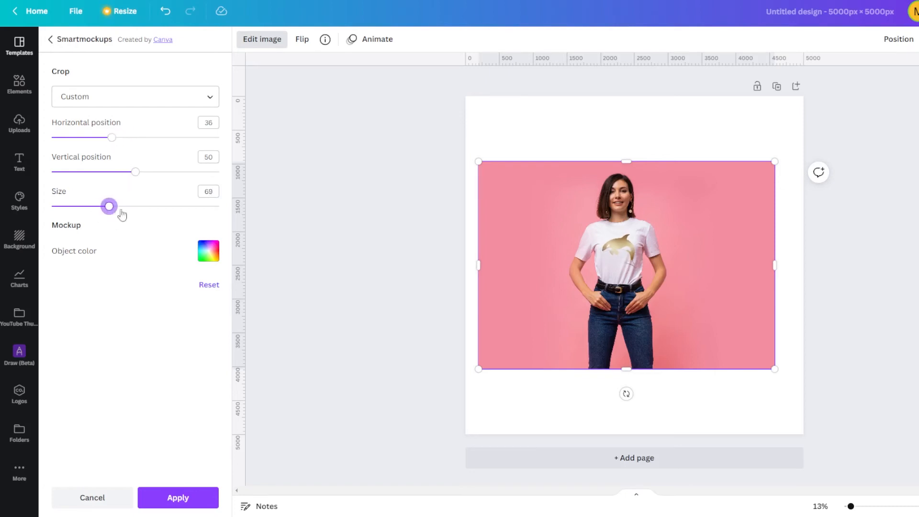
Step: Change the mockup's T-shirt color to the black brand color
{"action": "left_click", "coordinate": [203, 252]}
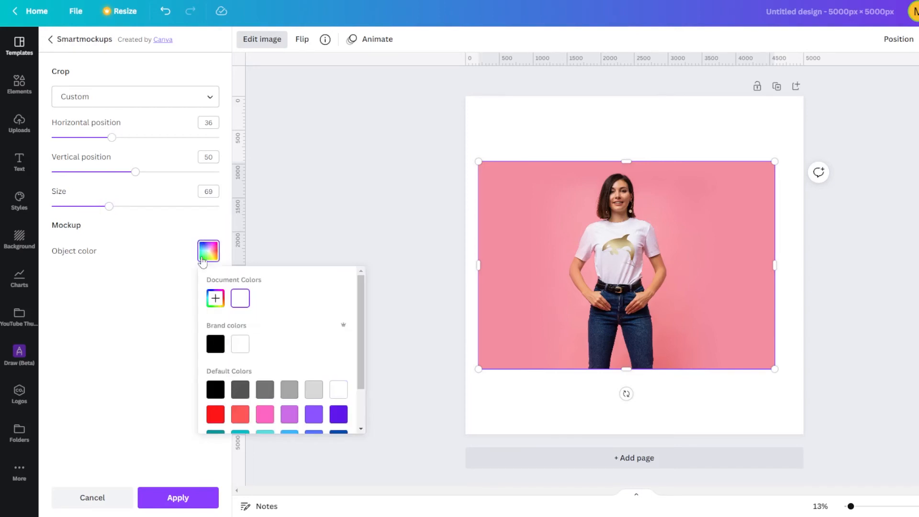
{"action": "left_click", "coordinate": [215, 345]}
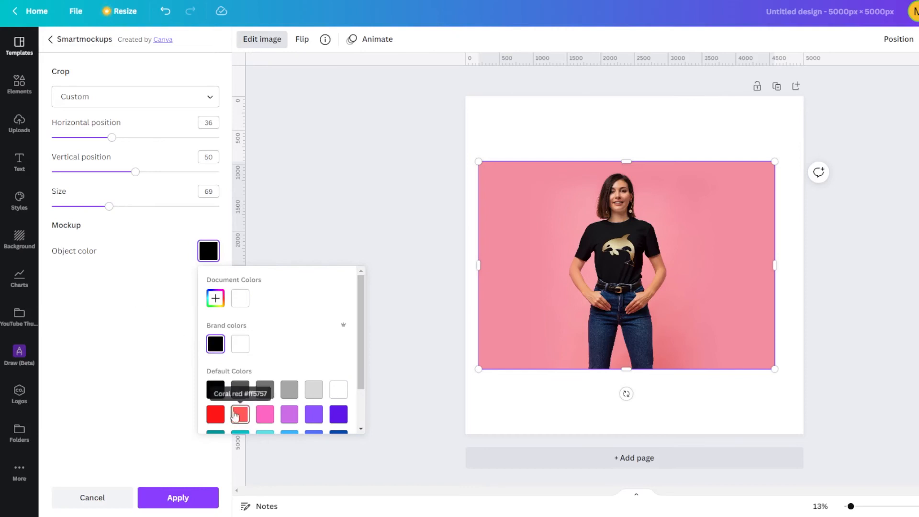
Step: Apply the mockup's shirt color change and enlarge and position the mockup image so that it fills the whole square page
{"action": "left_click", "coordinate": [142, 296]}
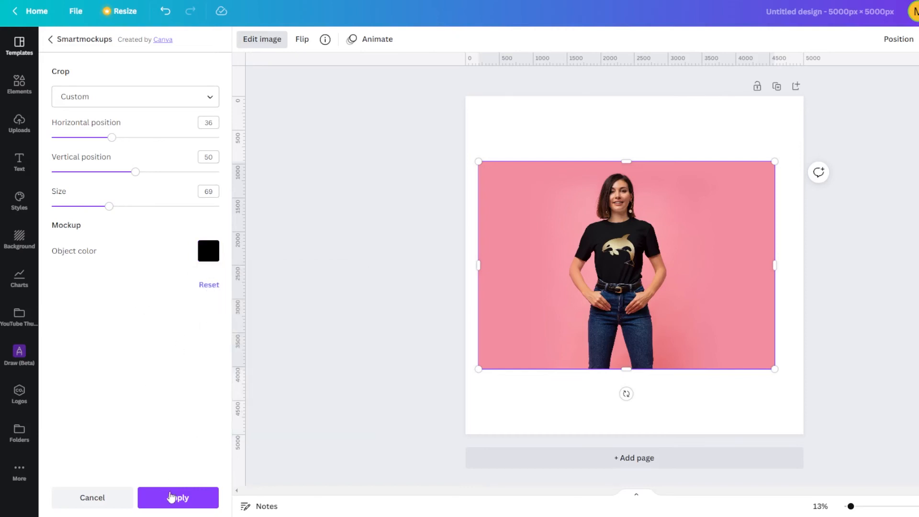
{"action": "left_click", "coordinate": [169, 494]}
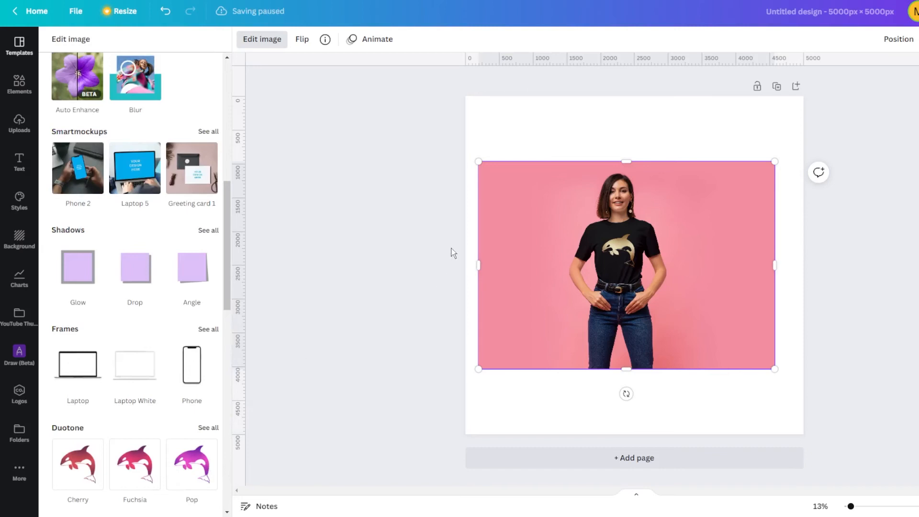
{"action": "left_click_drag", "start_coordinate": [478, 162], "coordinate": [410, 91]}
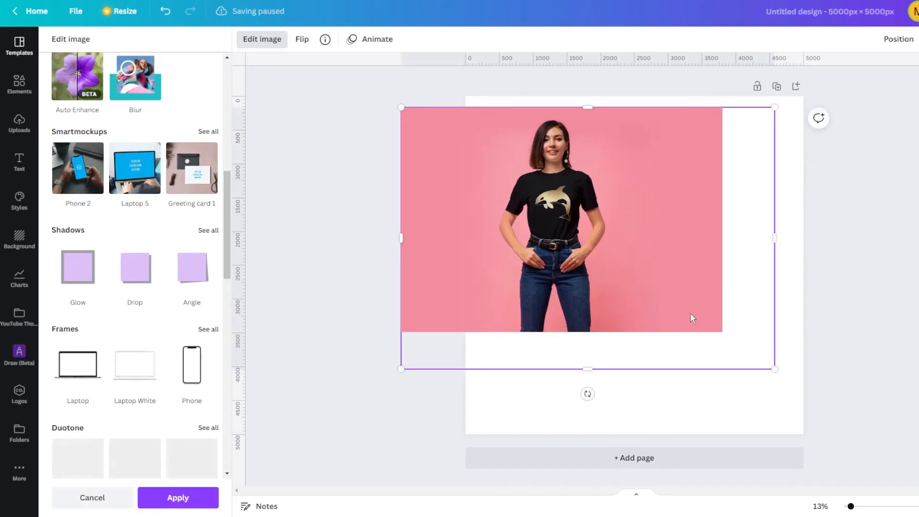
{"action": "left_click", "coordinate": [688, 390]}
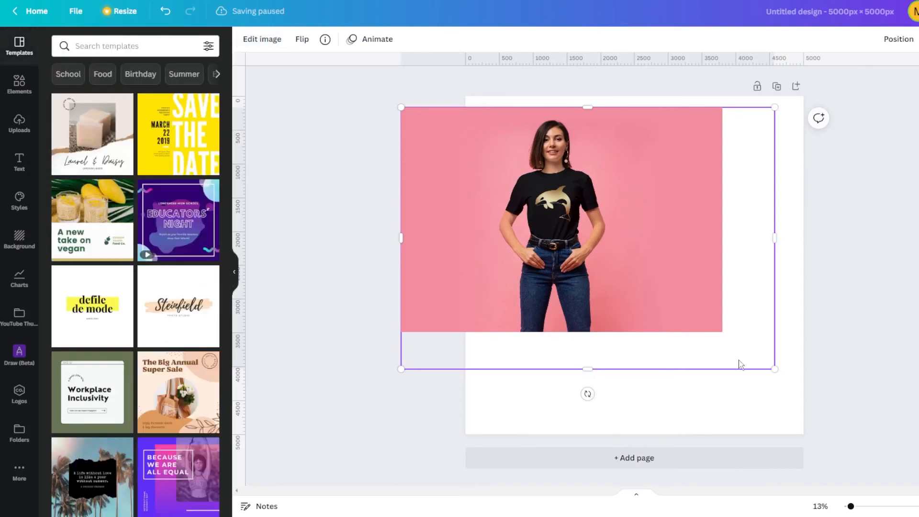
{"action": "left_click_drag", "start_coordinate": [774, 369], "coordinate": [917, 500]}
{"action": "left_click_drag", "start_coordinate": [590, 197], "coordinate": [573, 174]}
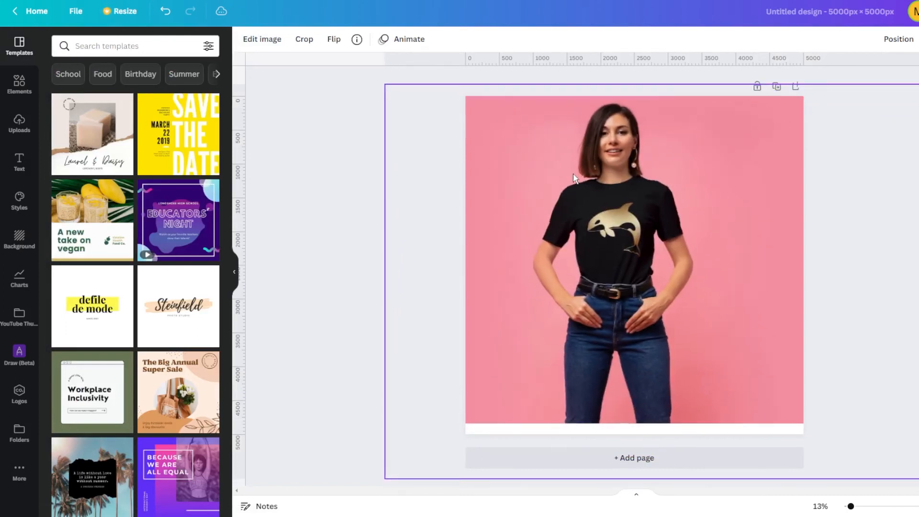
{"action": "left_click", "coordinate": [317, 142]}
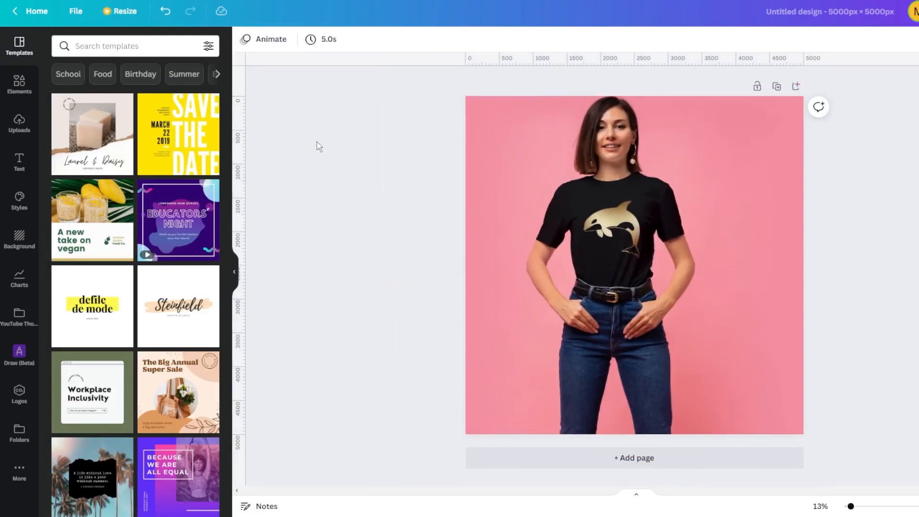
Step: Reposition the photo downward within its crop so there is pink space above the woman's head, and accept the crop
{"action": "double_click", "coordinate": [526, 156]}
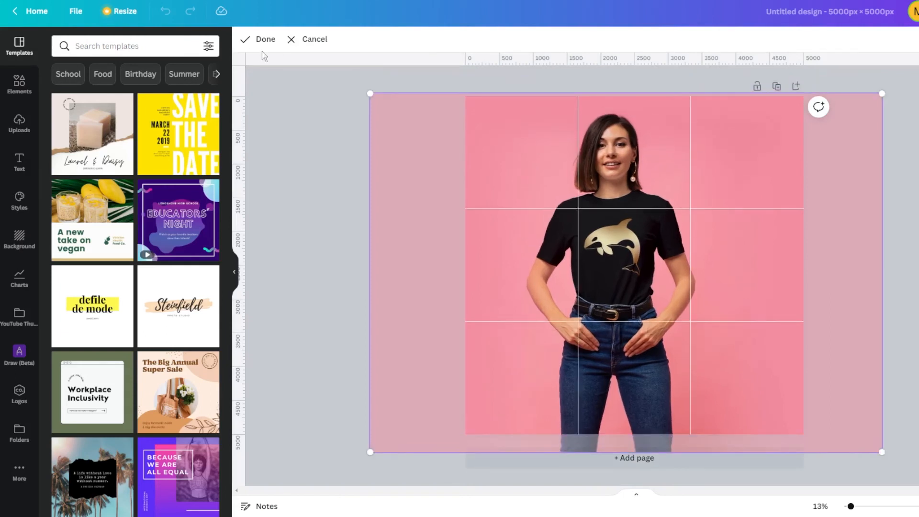
{"action": "left_click", "coordinate": [258, 41]}
{"action": "left_click", "coordinate": [283, 138]}
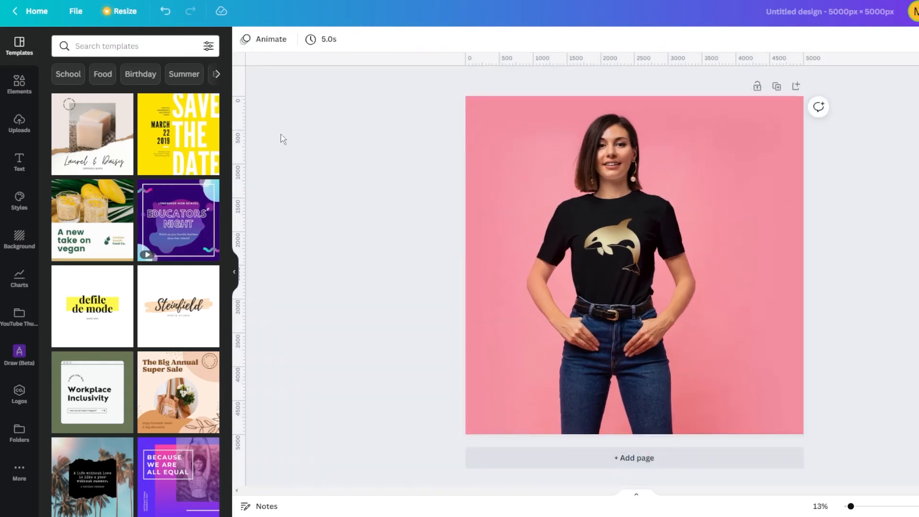